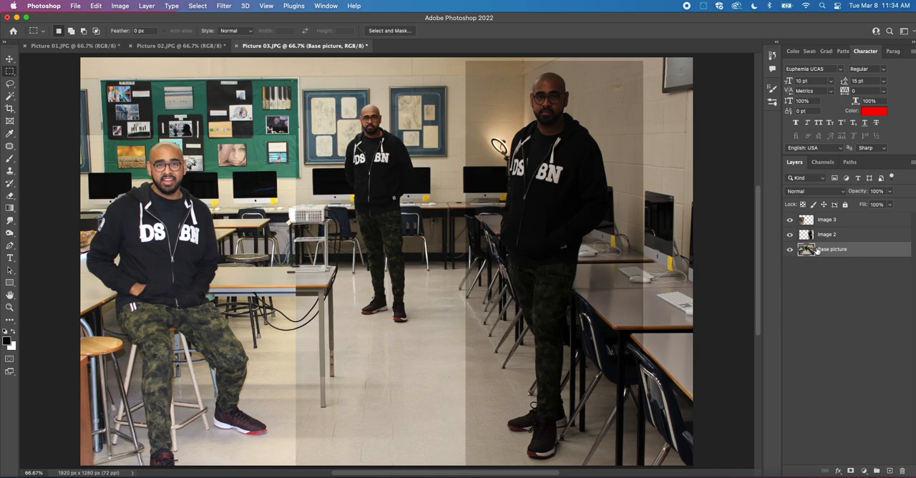
# Hide the Image 3 and Image 2 layers and start saving the document on the computer instead of the cloud.
pyautogui.moveTo(790, 236); pyautogui.dragTo(790, 224)
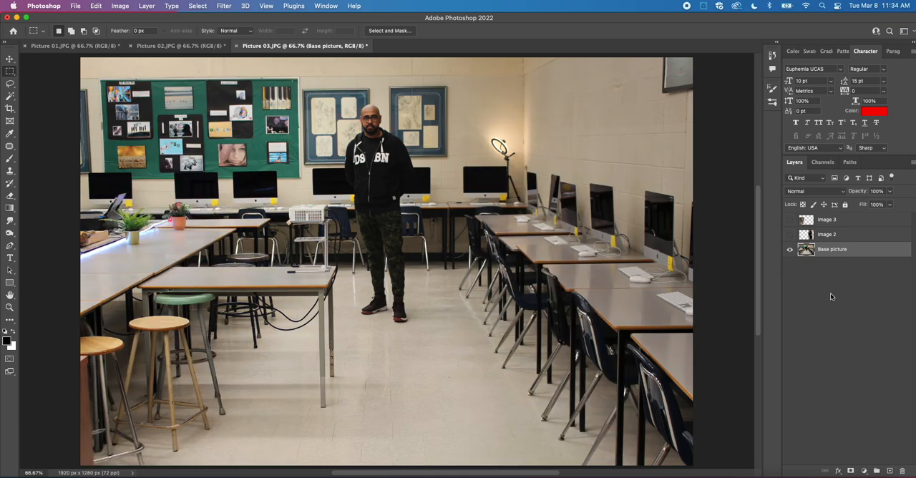
pyautogui.click(829, 292)
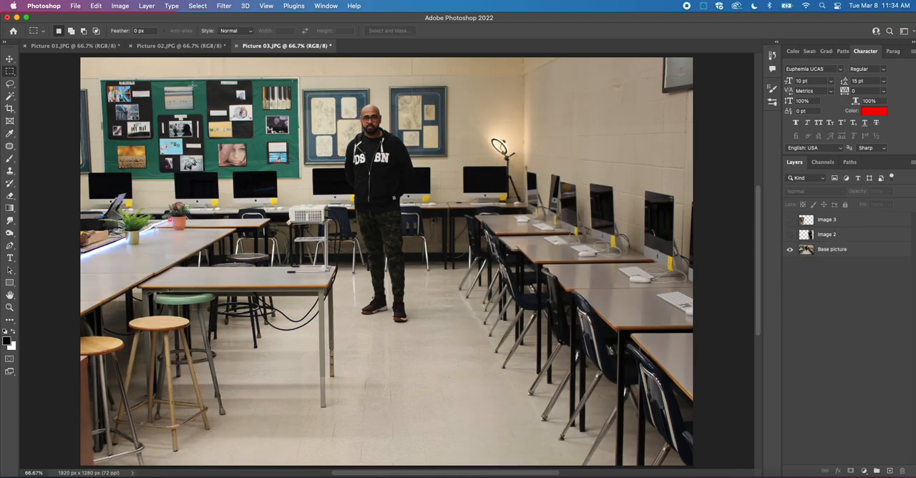
pyautogui.click(76, 7)
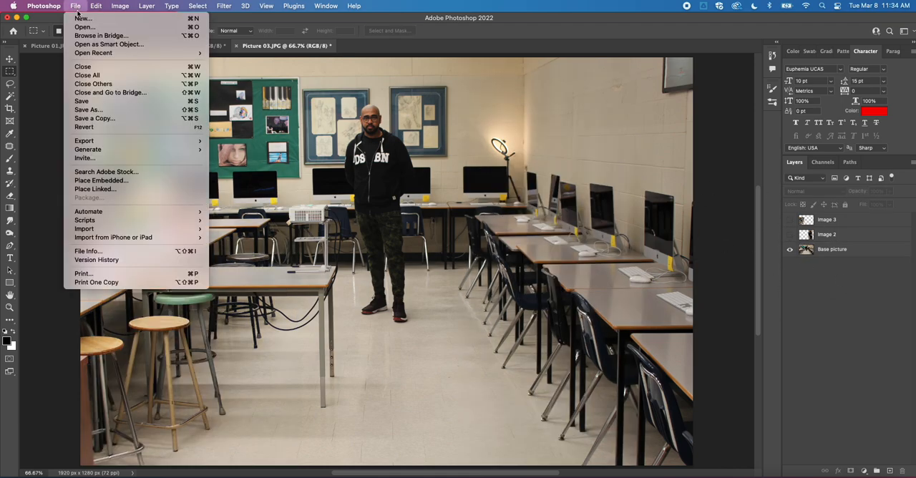
pyautogui.click(84, 101)
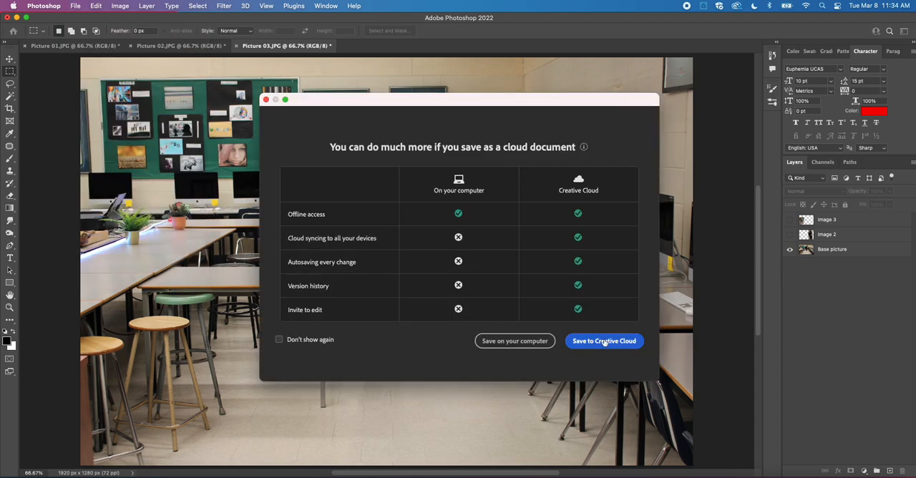
pyautogui.click(496, 343)
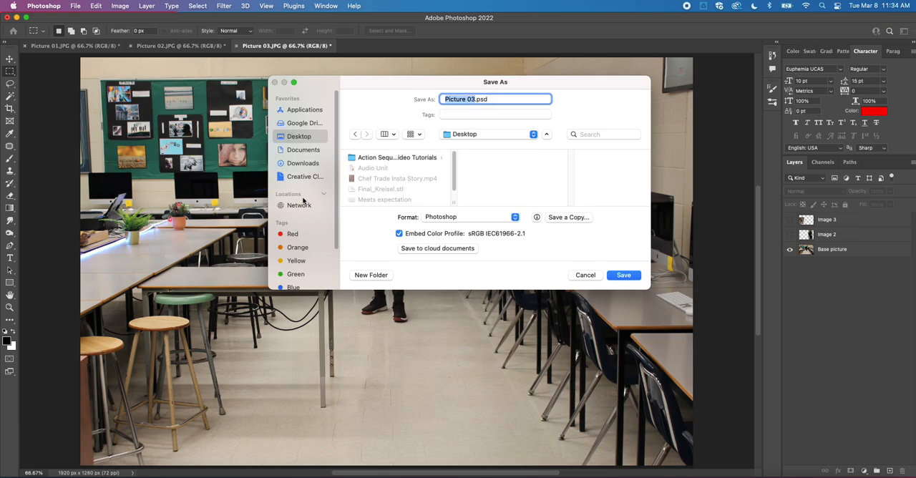
# Save the file to the Desktop in Photoshop format, named with the person's full name plus "Action Shots", with Maximize Compatibility on.
pyautogui.write('Action SHo')
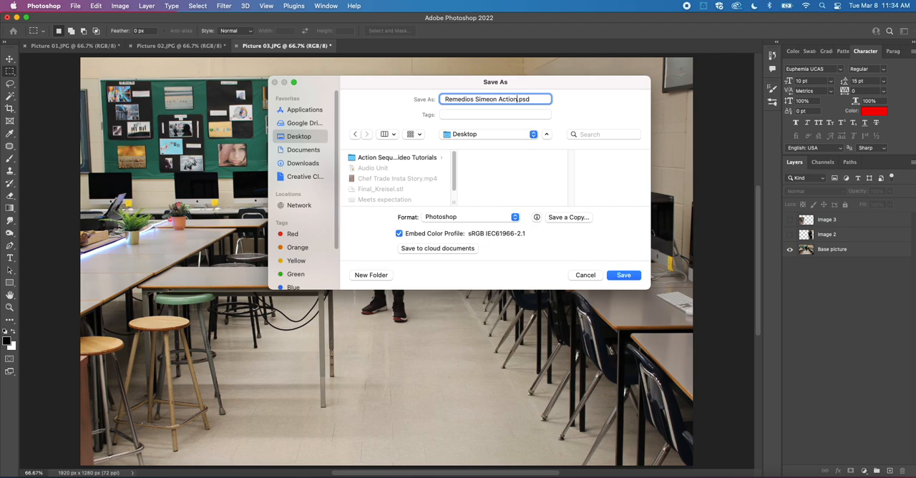
pyautogui.write('ts')
pyautogui.press('BackSpace')
pyautogui.press('BackSpace')
pyautogui.press('BackSpace')
pyautogui.press('BackSpace')
pyautogui.write('hots')
pyautogui.click(460, 218)
pyautogui.click(460, 218)
pyautogui.click(624, 275)
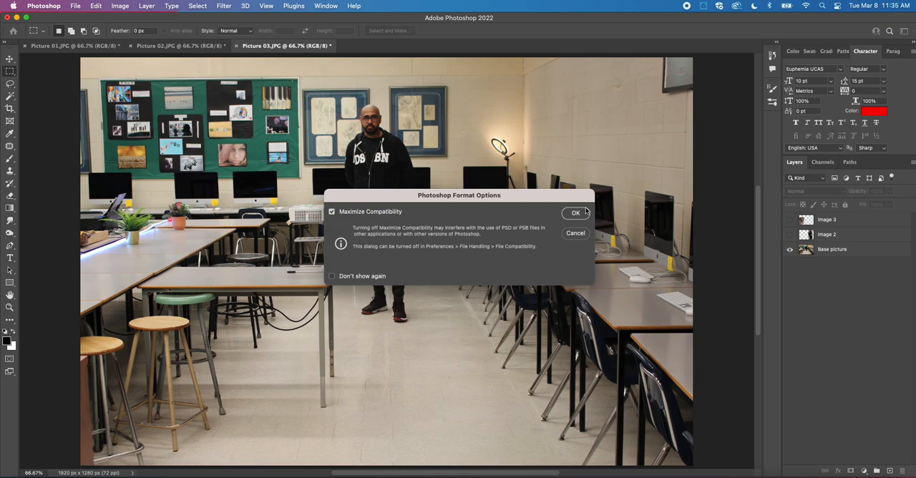
pyautogui.click(582, 212)
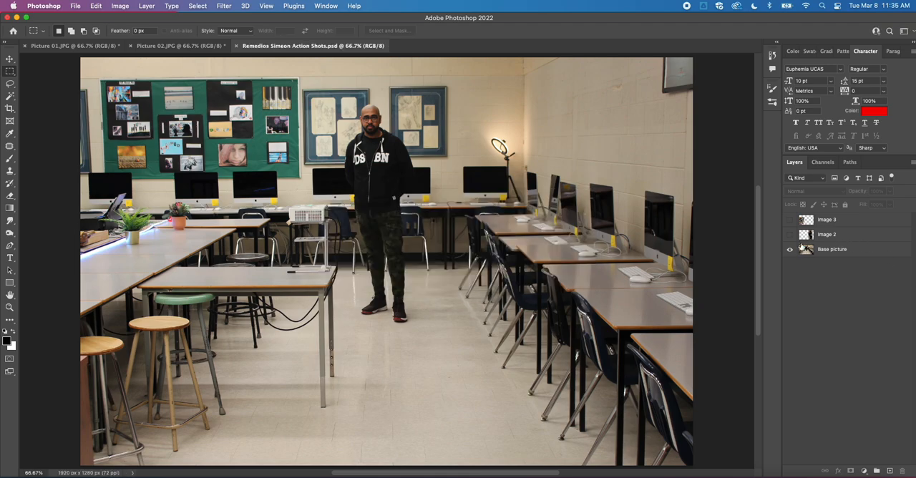
# Close the Picture 01.JPG and Picture 02.JPG documents without saving their changes.
pyautogui.click(71, 46)
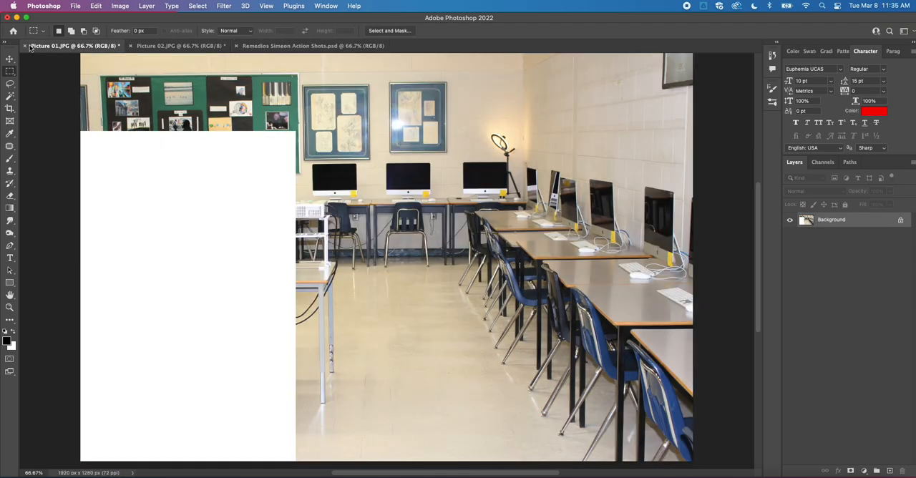
pyautogui.click(24, 46)
pyautogui.click(444, 198)
pyautogui.click(71, 45)
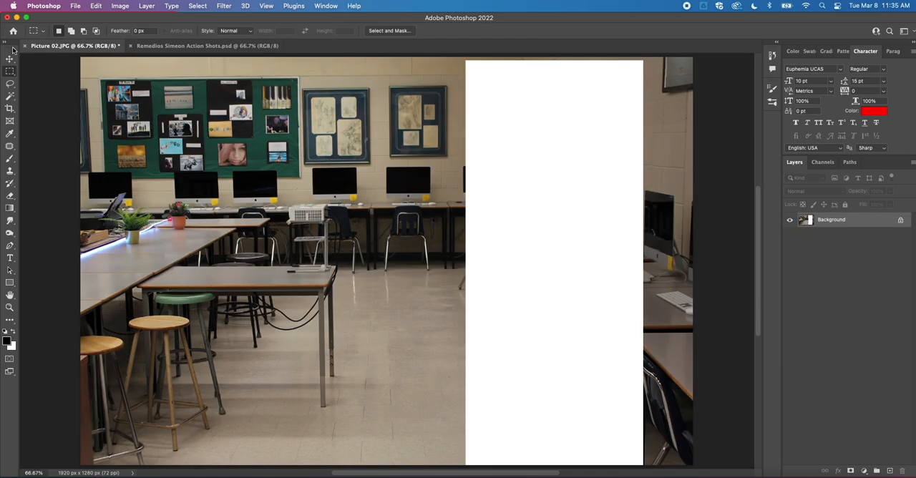
pyautogui.click(24, 46)
pyautogui.click(478, 196)
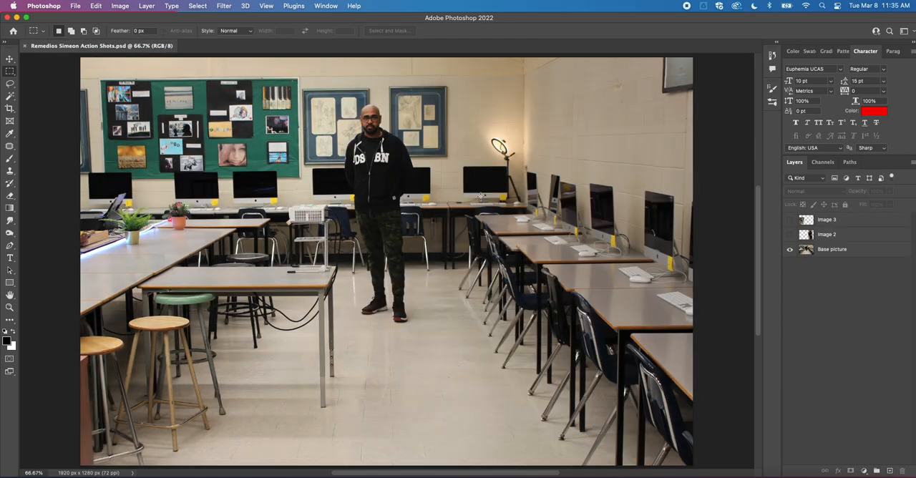
# Apply Auto Tone to the Base picture layer.
pyautogui.click(820, 221)
pyautogui.click(845, 251)
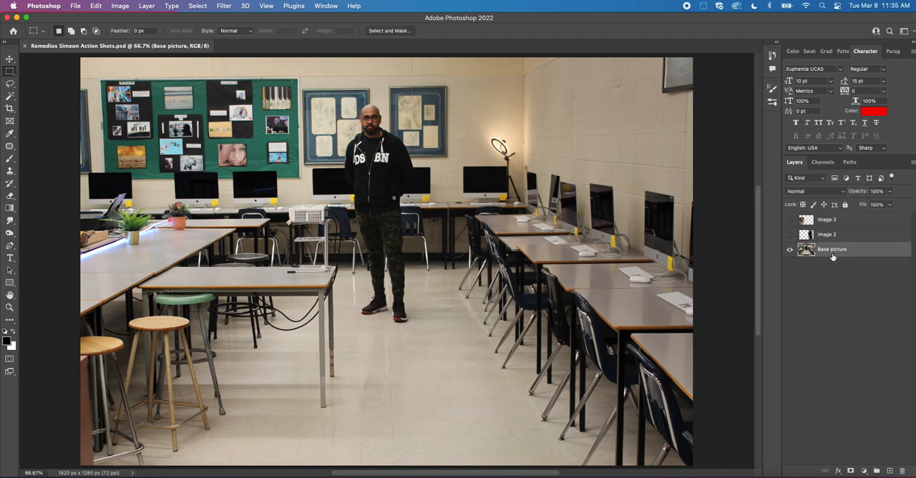
pyautogui.click(120, 6)
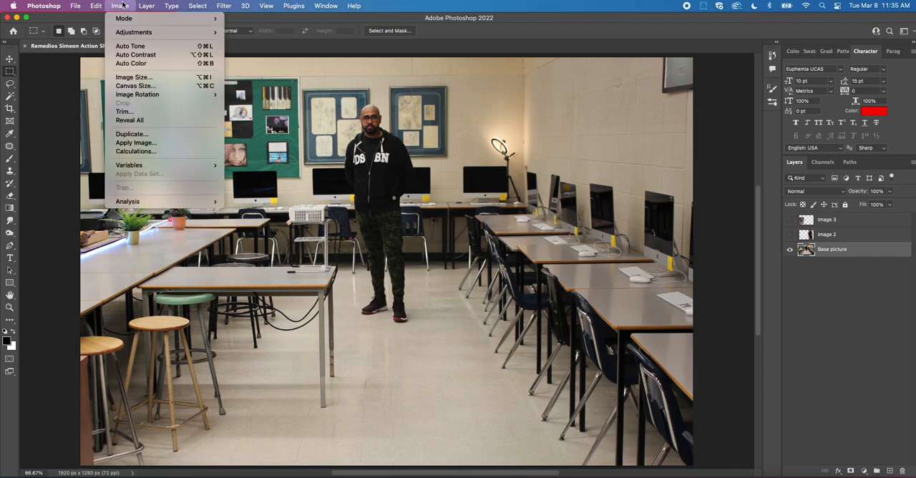
pyautogui.moveTo(165, 32)
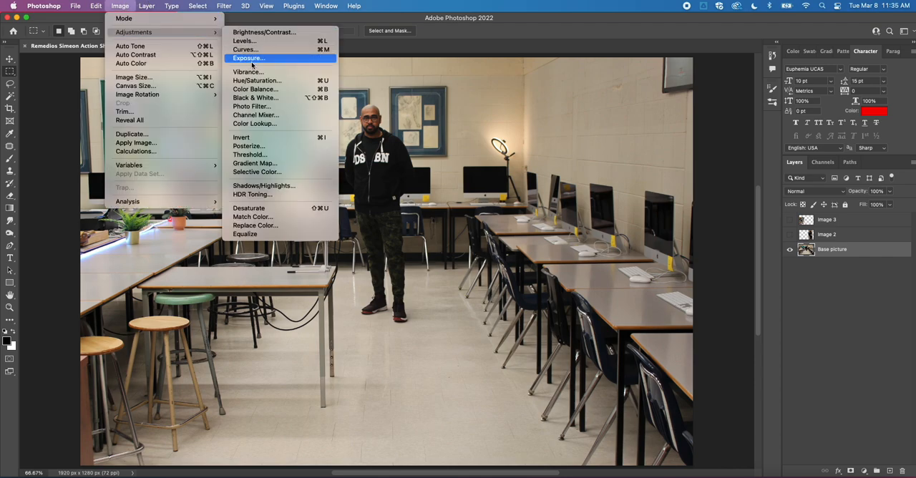
pyautogui.click(134, 47)
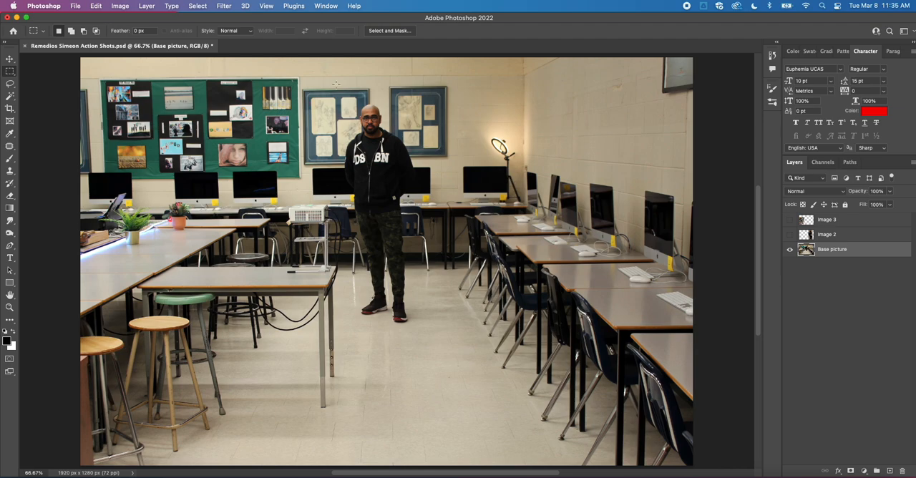
# Apply Auto Contrast and Auto Color to the Base picture layer.
pyautogui.click(127, 7)
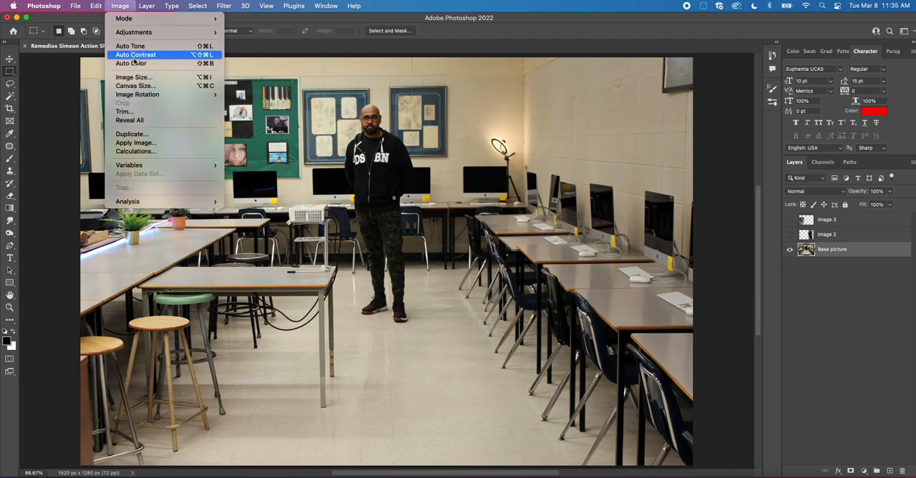
pyautogui.click(133, 57)
pyautogui.click(120, 6)
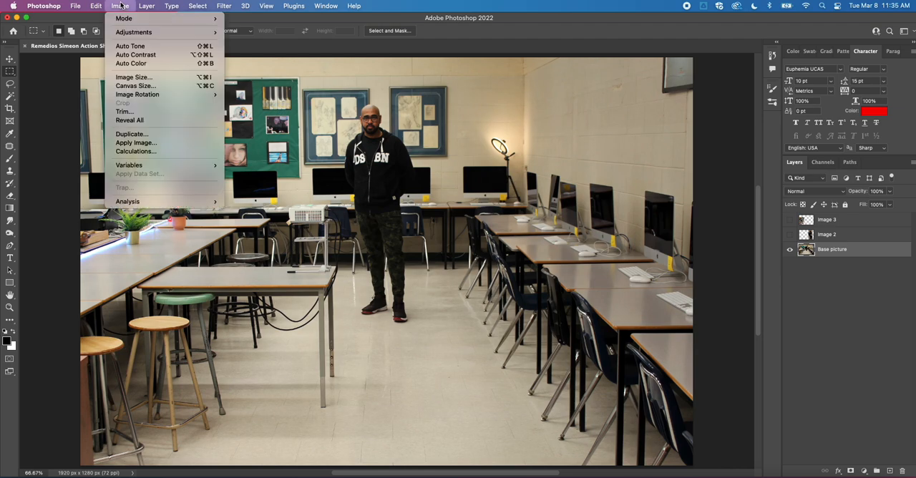
pyautogui.click(133, 66)
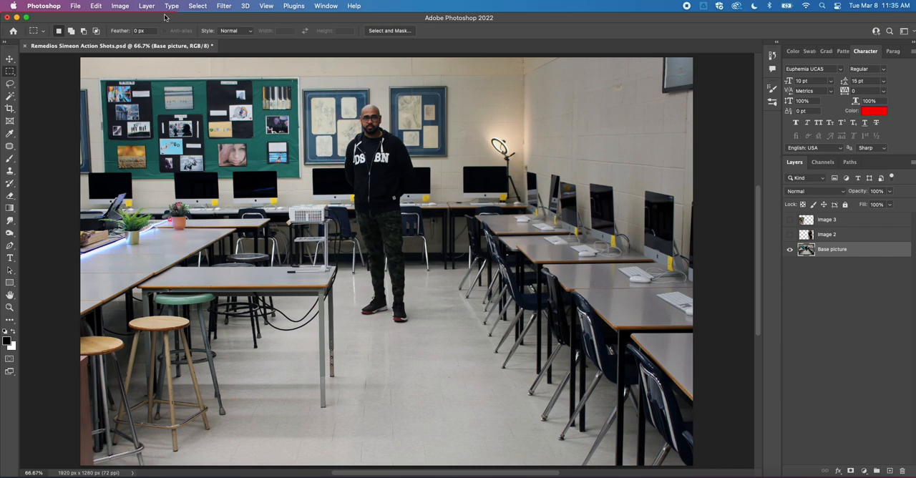
# Turn the visibility of the Image 2 layer back on.
pyautogui.click(123, 5)
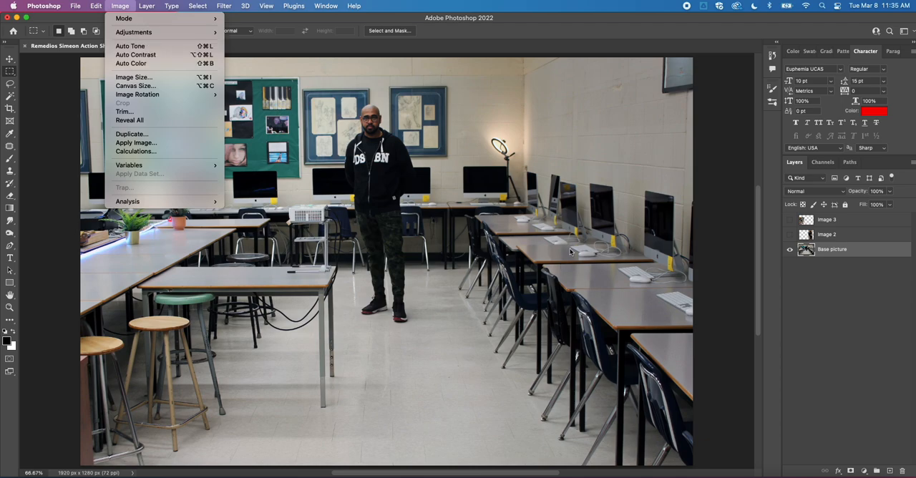
pyautogui.click(591, 307)
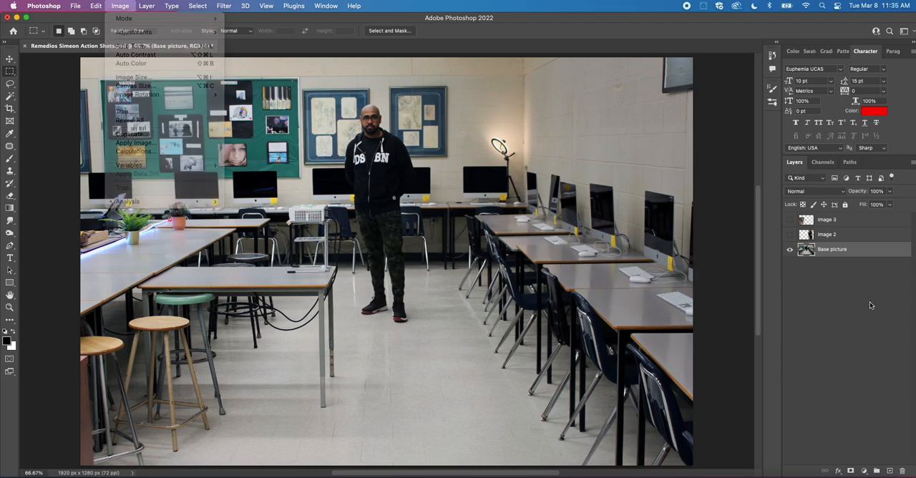
pyautogui.click(790, 235)
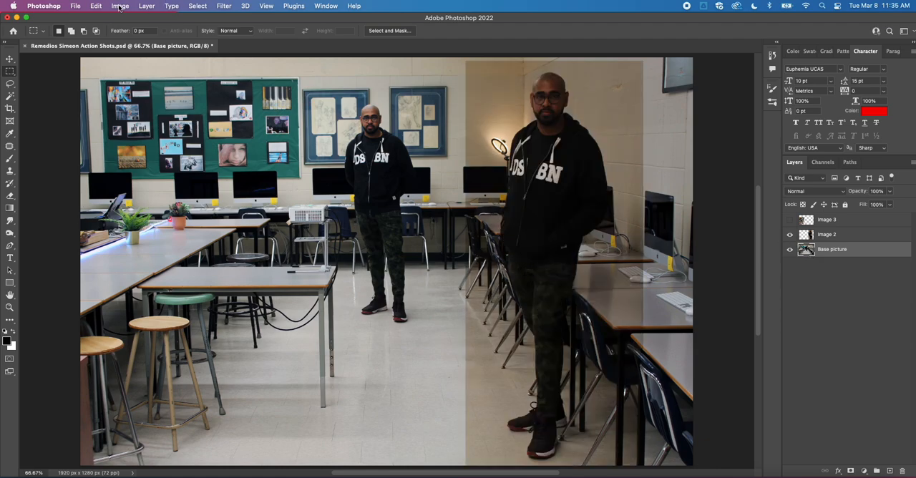
pyautogui.click(120, 6)
pyautogui.click(128, 46)
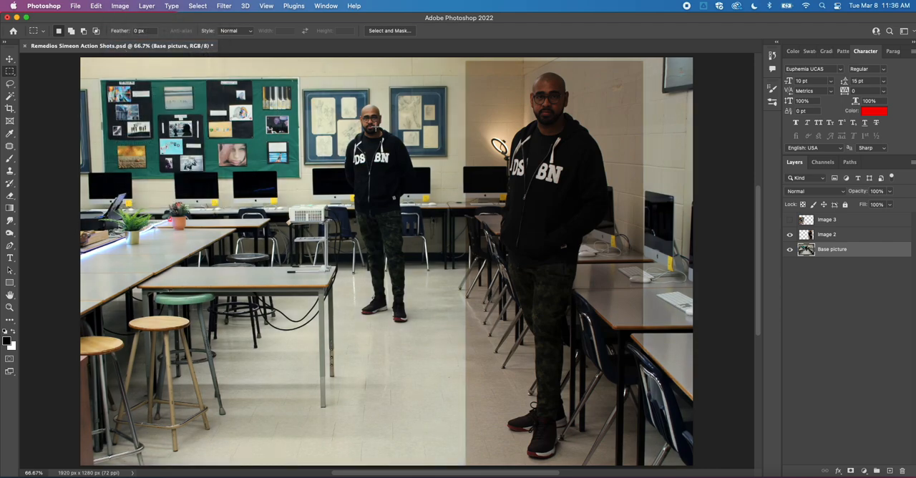
pyautogui.press('super+z')
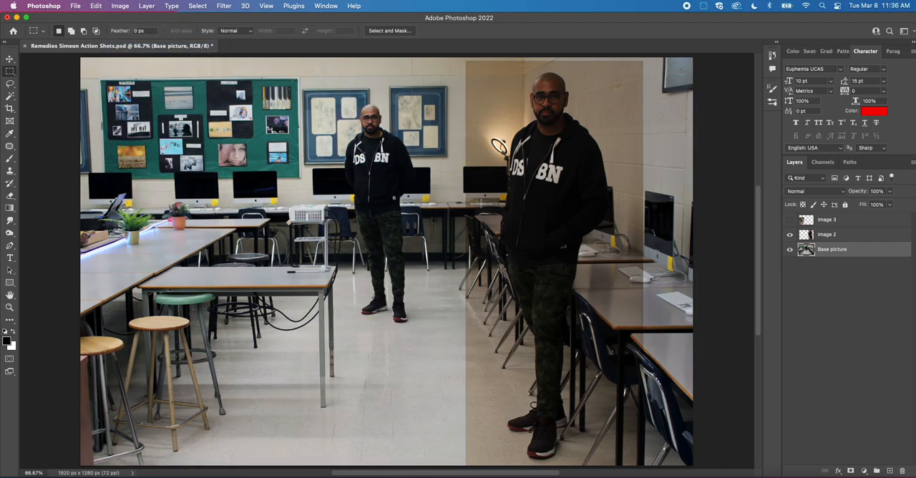
# Apply Auto Tone to the Image 2 layer.
pyautogui.click(830, 235)
pyautogui.click(97, 5)
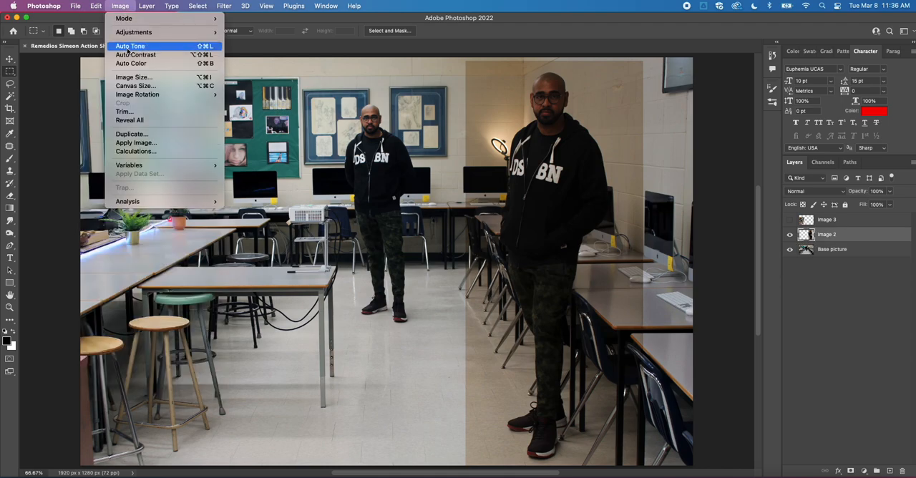
pyautogui.click(130, 47)
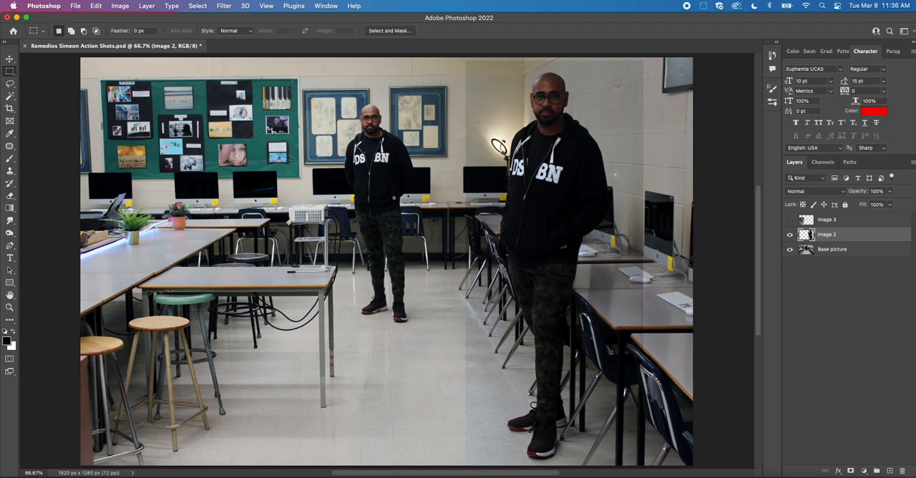
# Apply Auto Contrast and Auto Color to the Image 2 layer.
pyautogui.click(119, 6)
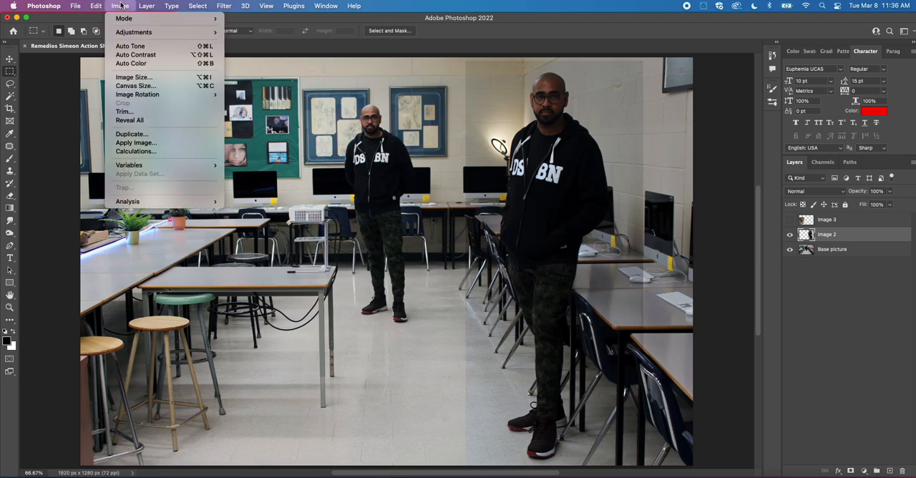
pyautogui.click(128, 54)
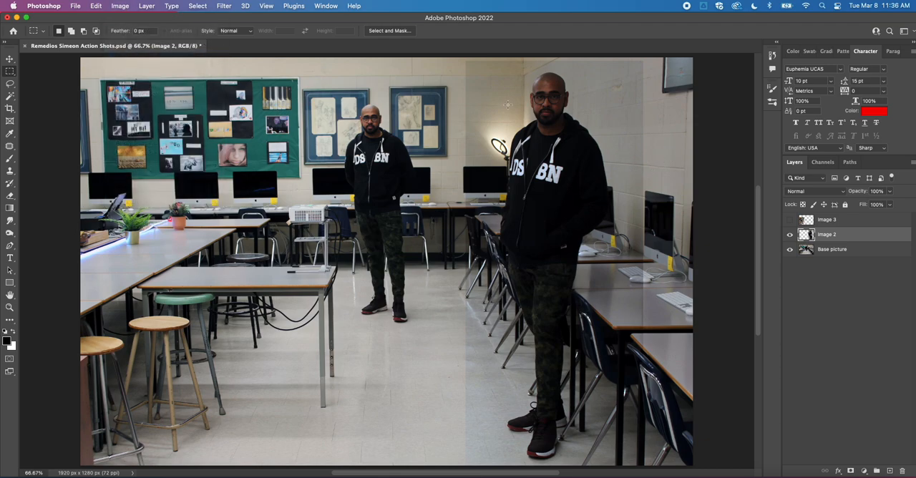
pyautogui.click(120, 6)
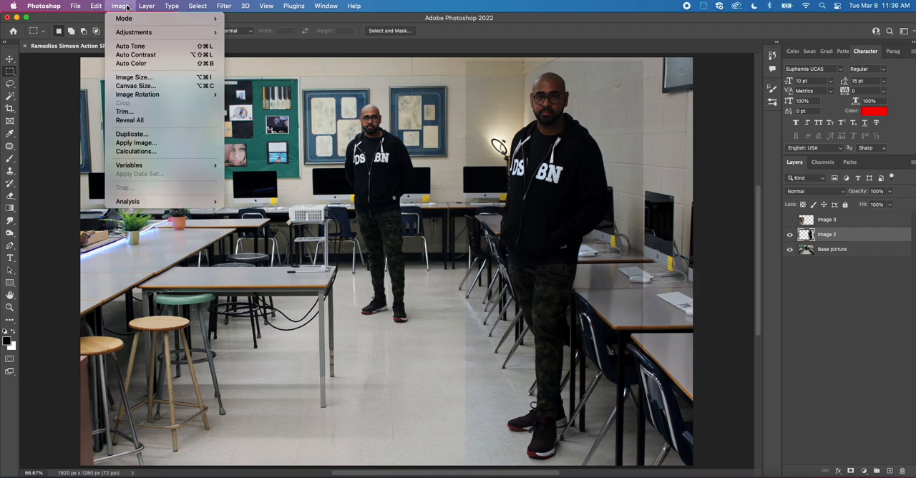
pyautogui.click(130, 64)
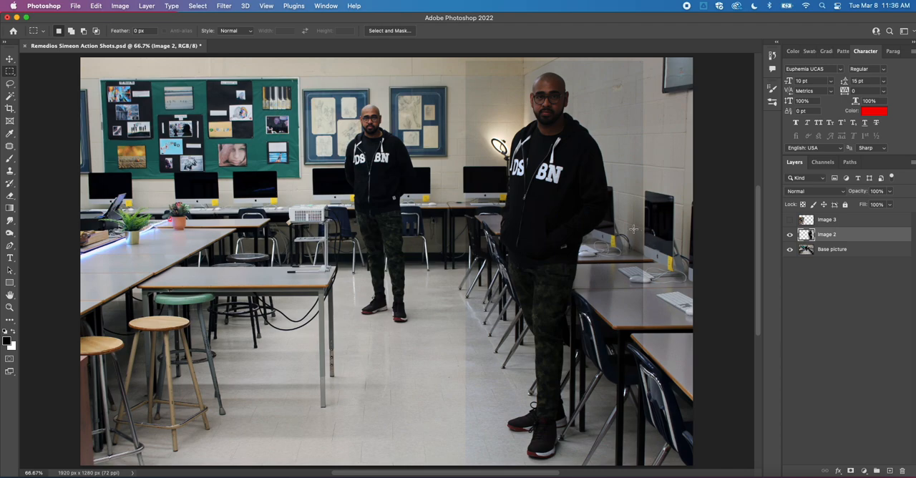
# Brighten the Image 2 layer with a Curves adjustment, moving the RGB curve's white point to input 236, output 255.
pyautogui.click(120, 5)
pyautogui.moveTo(129, 32)
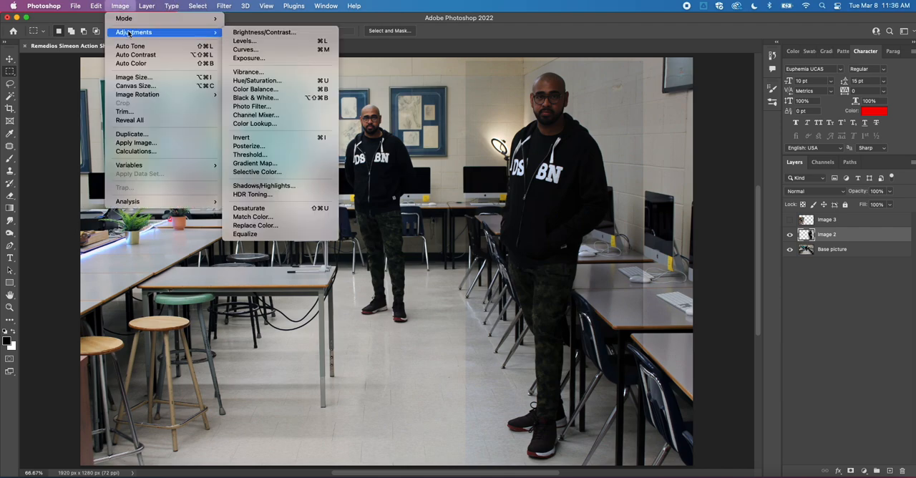
pyautogui.click(256, 51)
pyautogui.moveTo(480, 102); pyautogui.dragTo(311, 113)
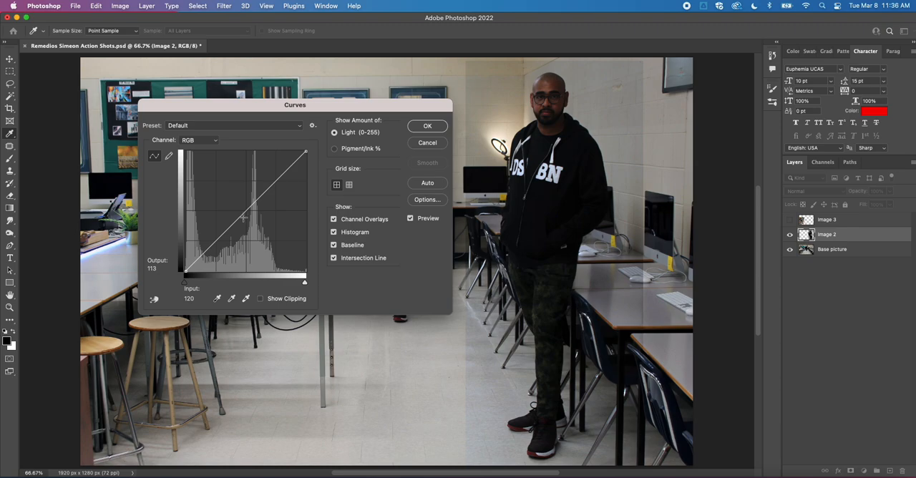
pyautogui.moveTo(305, 151)
pyautogui.mouseDown()
pyautogui.moveTo(275, 151)
pyautogui.moveTo(296, 147)
pyautogui.mouseUp()
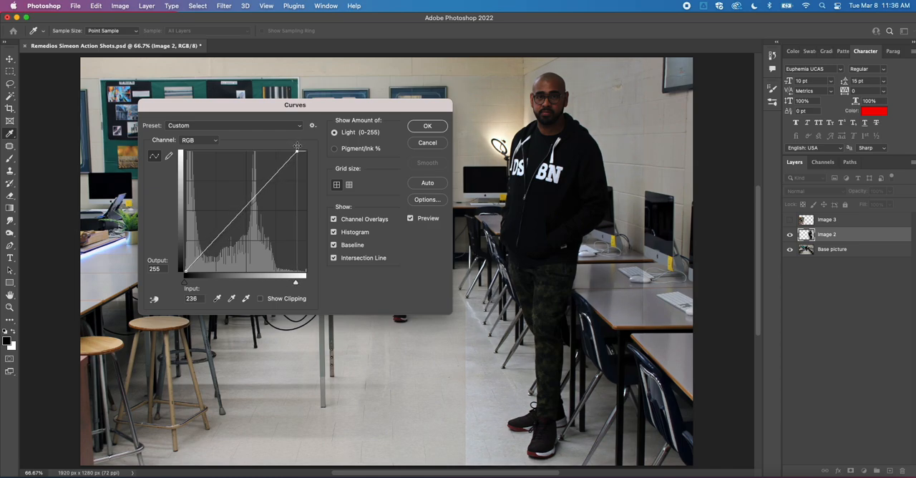
# Add a midtone point at input 116, output 126 to the RGB curve, reset the white point, and apply the Curves adjustment.
pyautogui.click(239, 211)
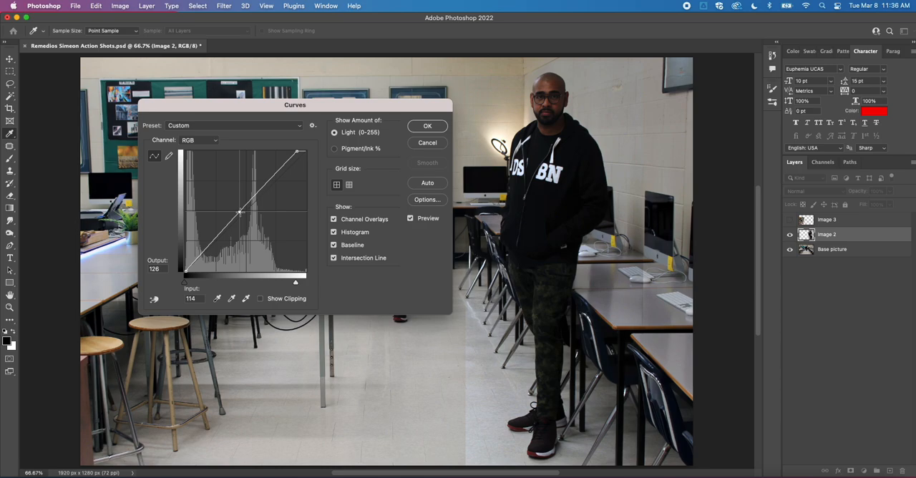
pyautogui.moveTo(239, 212); pyautogui.dragTo(240, 212)
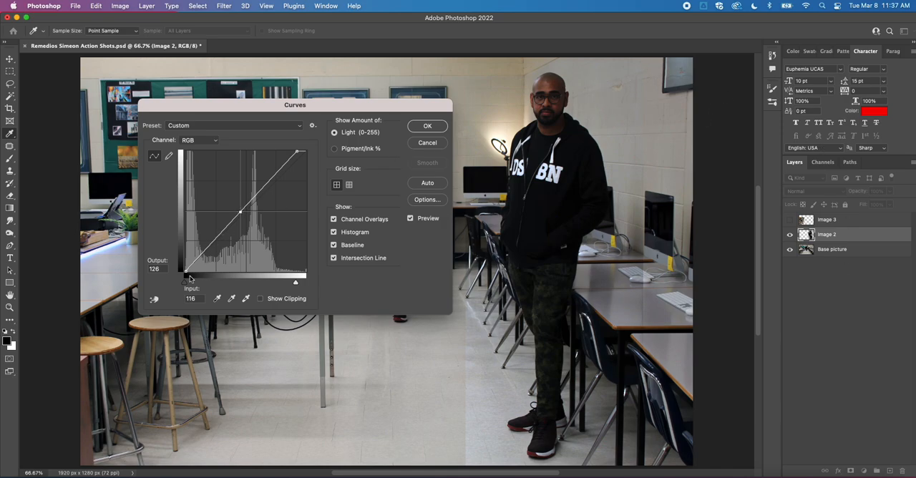
pyautogui.moveTo(185, 273)
pyautogui.mouseDown()
pyautogui.moveTo(204, 272)
pyautogui.moveTo(172, 274)
pyautogui.mouseUp()
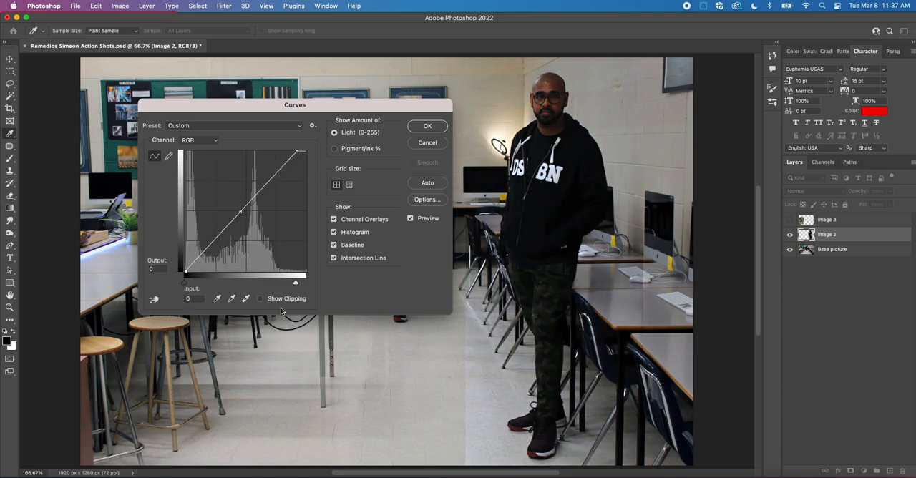
pyautogui.moveTo(295, 283)
pyautogui.mouseDown()
pyautogui.moveTo(279, 286)
pyautogui.moveTo(319, 281)
pyautogui.moveTo(284, 282)
pyautogui.moveTo(306, 282)
pyautogui.mouseUp()
pyautogui.moveTo(185, 283); pyautogui.dragTo(178, 286)
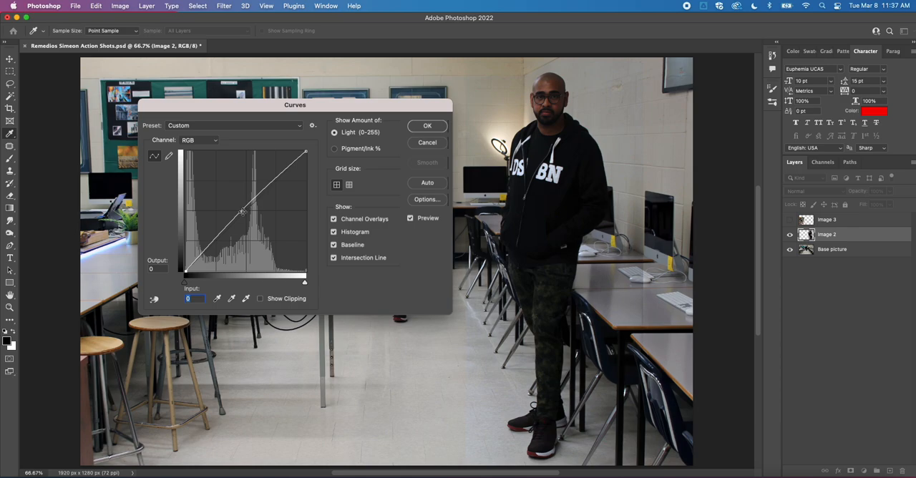
pyautogui.click(424, 126)
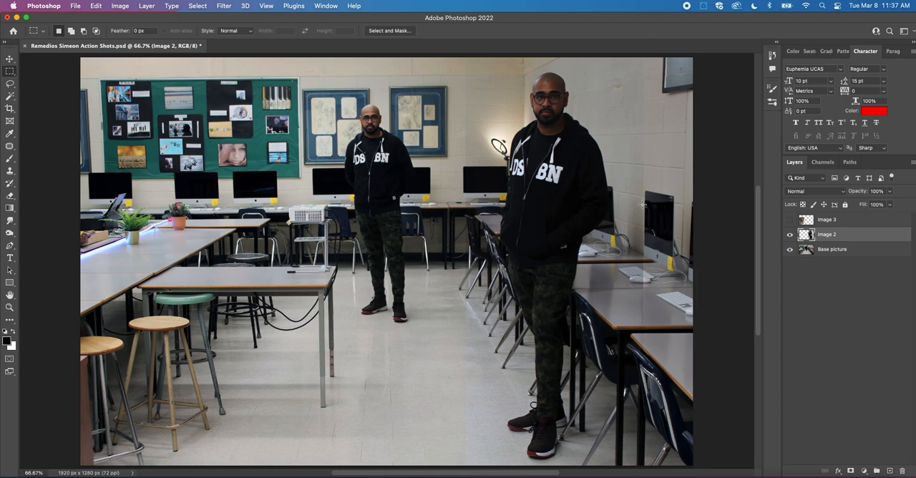
# Try to outline the large standing figure in the Image 2 layer with the Magnetic Lasso, starting at his head.
pyautogui.scroll(-2, 641, 204)
pyautogui.scroll(2, 622, 196)
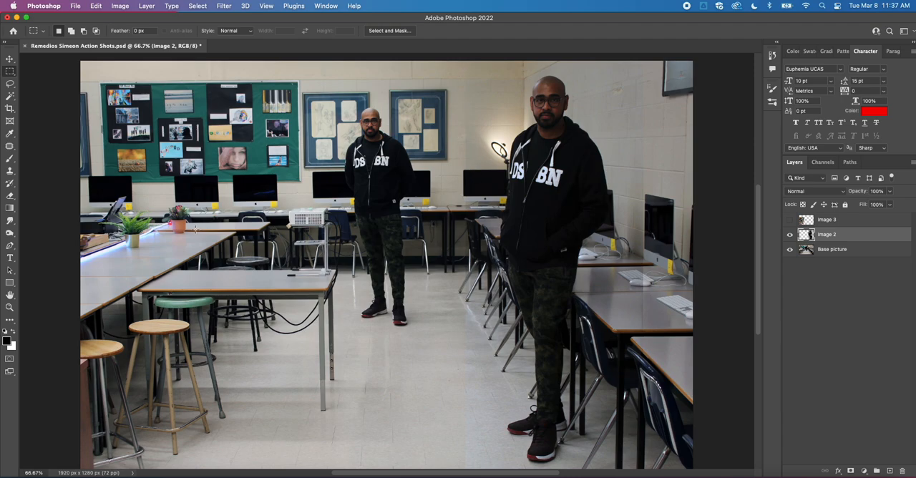
pyautogui.click(9, 84)
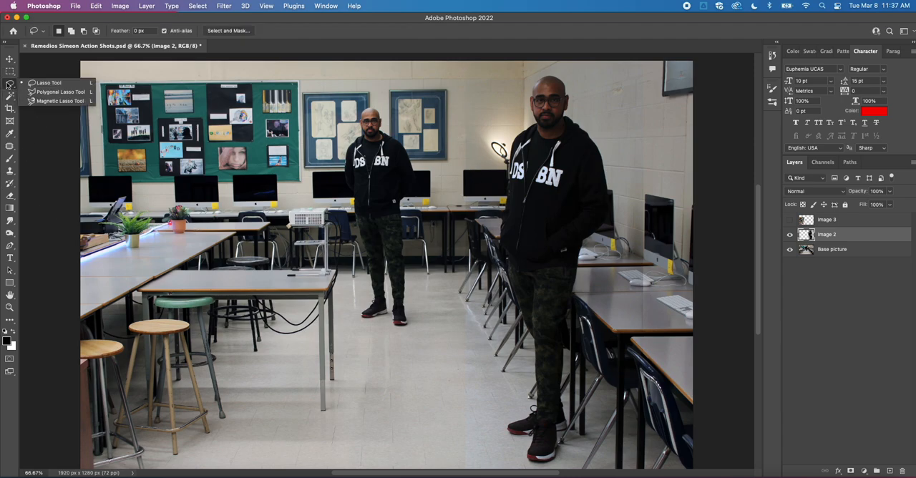
pyautogui.click(50, 101)
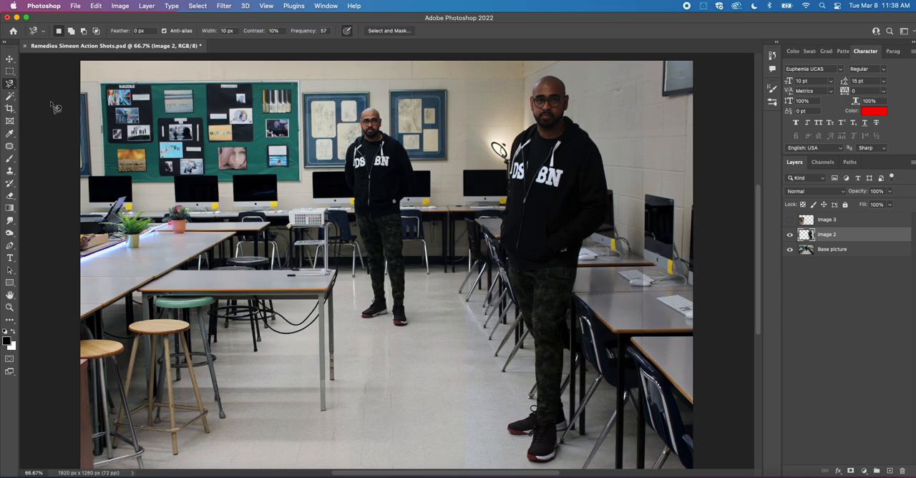
pyautogui.click(555, 80)
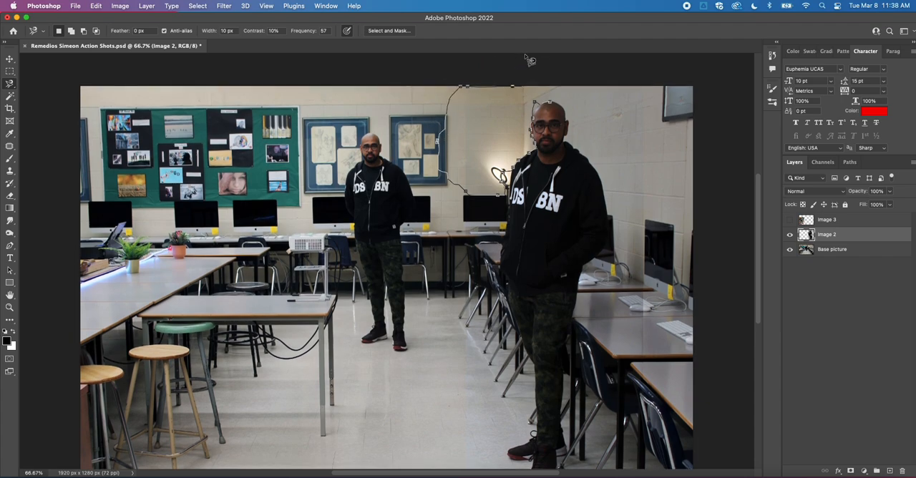
pyautogui.click(549, 101)
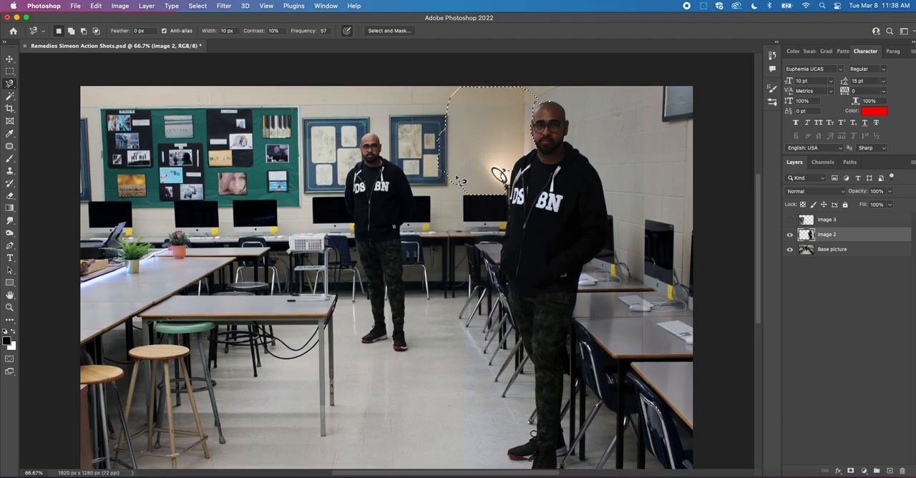
pyautogui.click(524, 205)
# Inspect the figure's head up close, fit the picture in view, and remove the lasso selection.
pyautogui.press('z')
pyautogui.moveTo(548, 91); pyautogui.dragTo(590, 92)
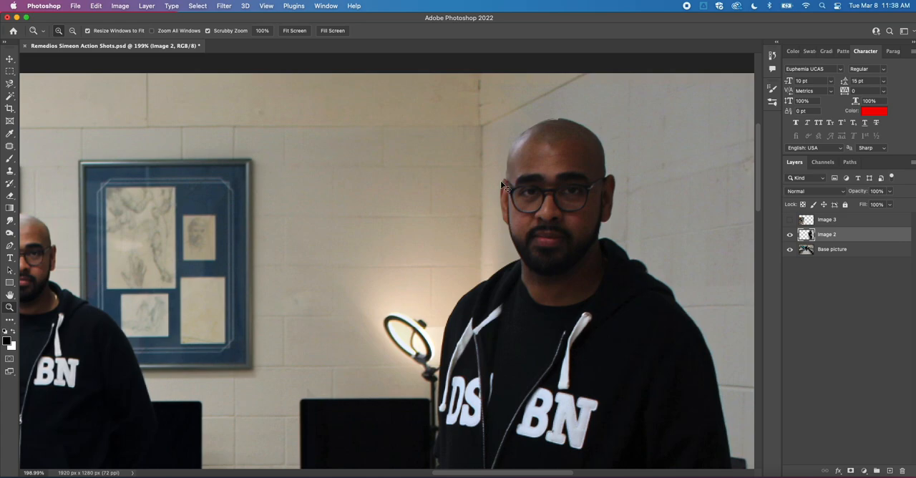
pyautogui.press('super+0')
pyautogui.press('v')
pyautogui.press('super+z')
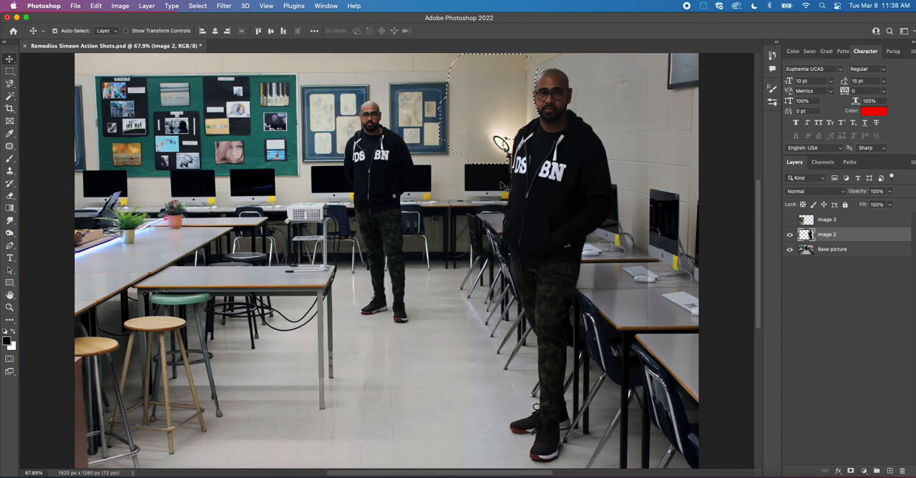
pyautogui.press('super+d')
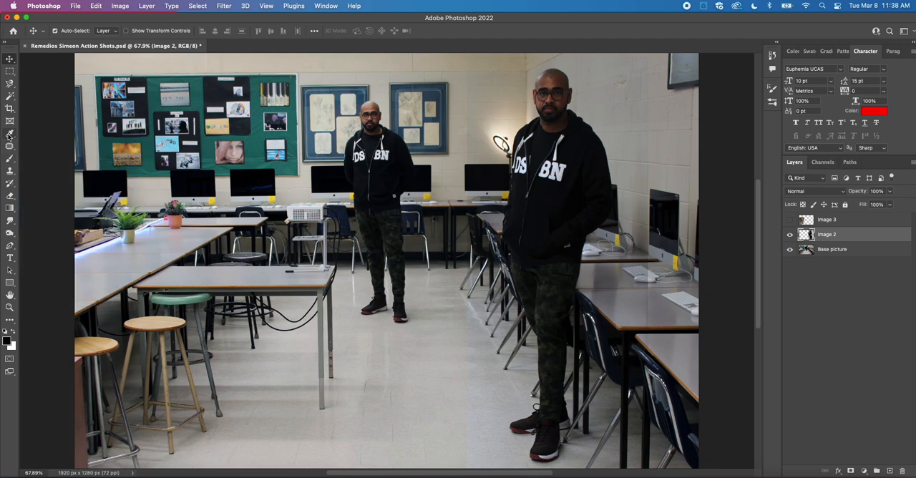
# Set up the Eraser with a brush size of 166 px for the Image 2 layer.
pyautogui.click(10, 195)
pyautogui.click(46, 195)
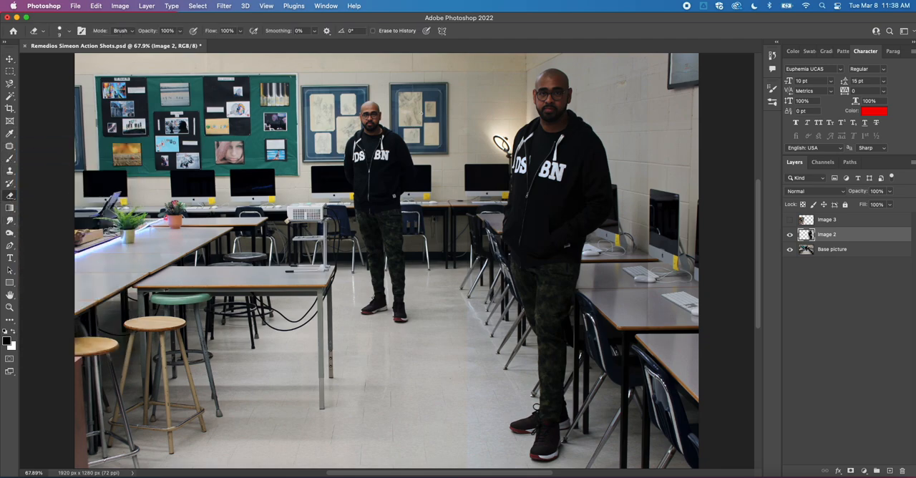
pyautogui.rightClick(490, 104)
pyautogui.moveTo(557, 125); pyautogui.dragTo(586, 129)
pyautogui.click(476, 76)
# Examine the seam on the back wall between the Image 2 layer and the base picture.
pyautogui.press('super+plus')
pyautogui.press('super+plus')
pyautogui.press('space')
pyautogui.moveTo(493, 76); pyautogui.dragTo(422, 468)
pyautogui.moveTo(442, 376); pyautogui.dragTo(477, 286)
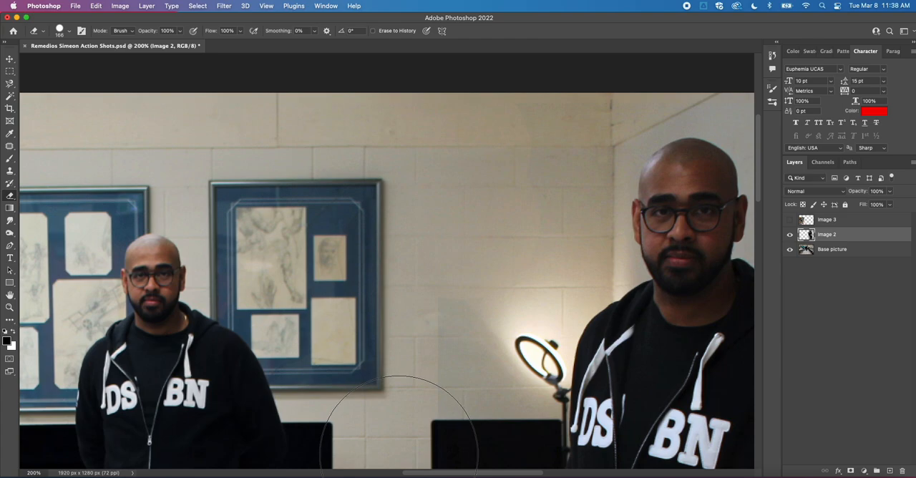
pyautogui.press('v')
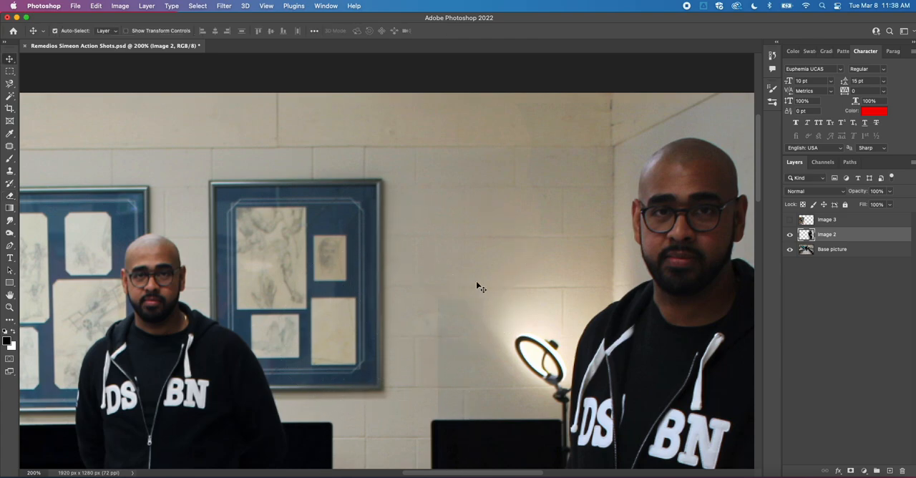
pyautogui.press('e')
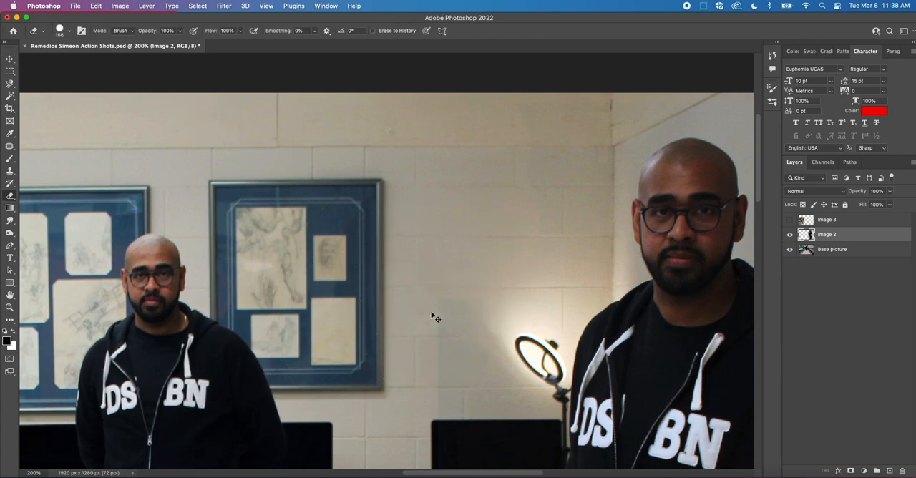
pyautogui.press('super+minus')
pyautogui.press('super+minus')
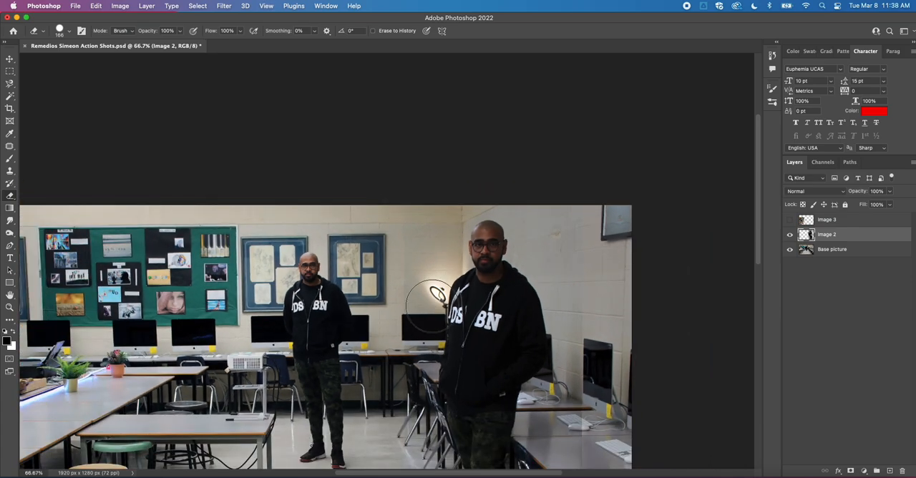
pyautogui.press('super+0')
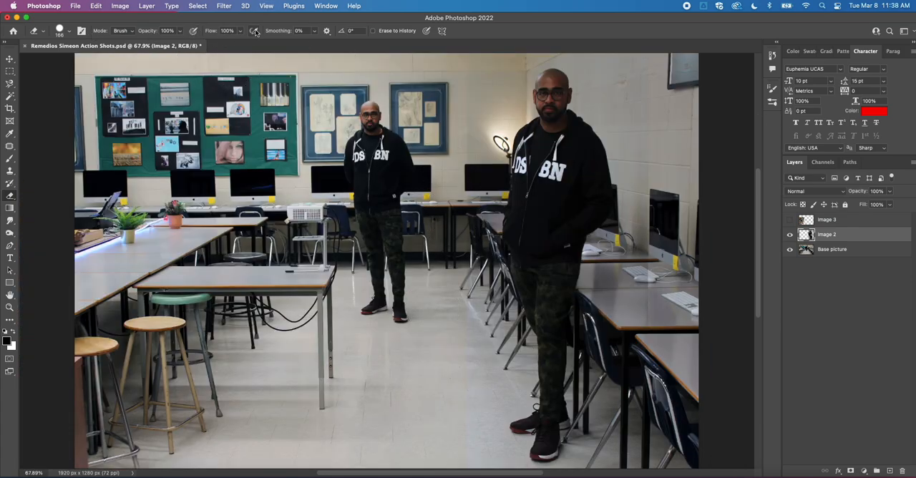
# Set the Eraser opacity to 26% and soften the Image 2 layer's hard edge along the wall and floor.
pyautogui.click(181, 33)
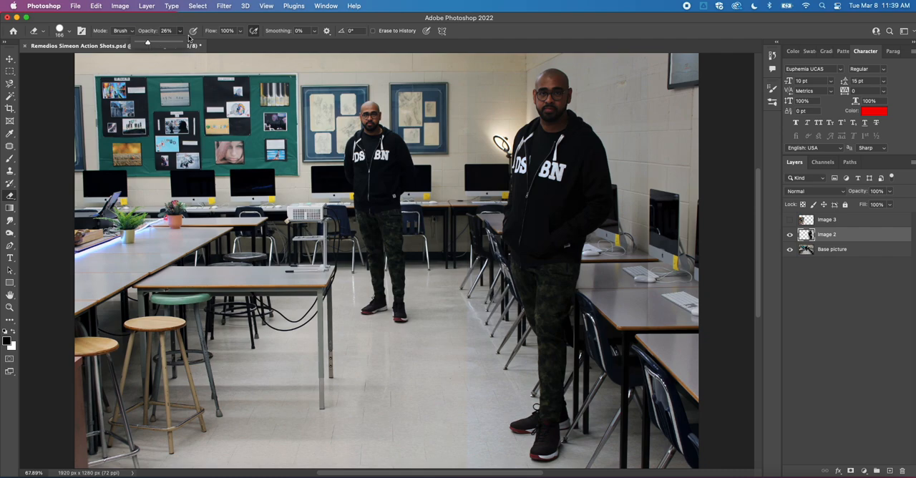
pyautogui.click(466, 73)
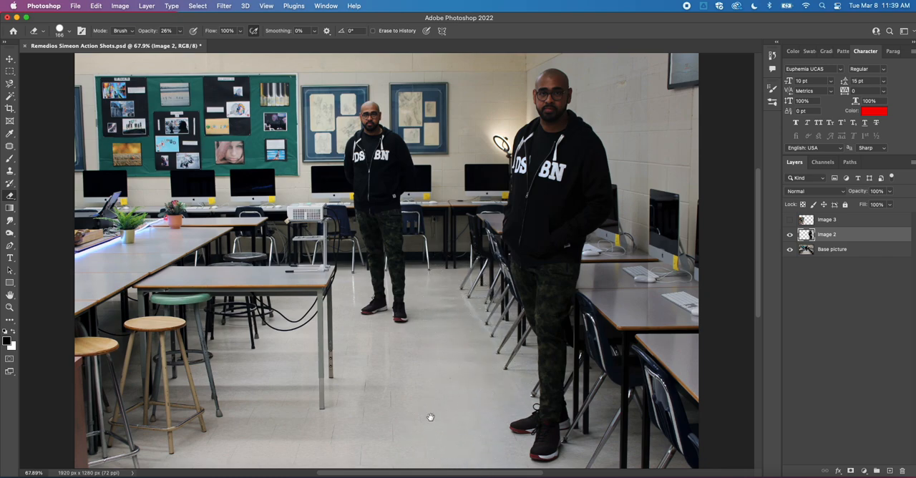
pyautogui.moveTo(430, 417); pyautogui.dragTo(400, 312)
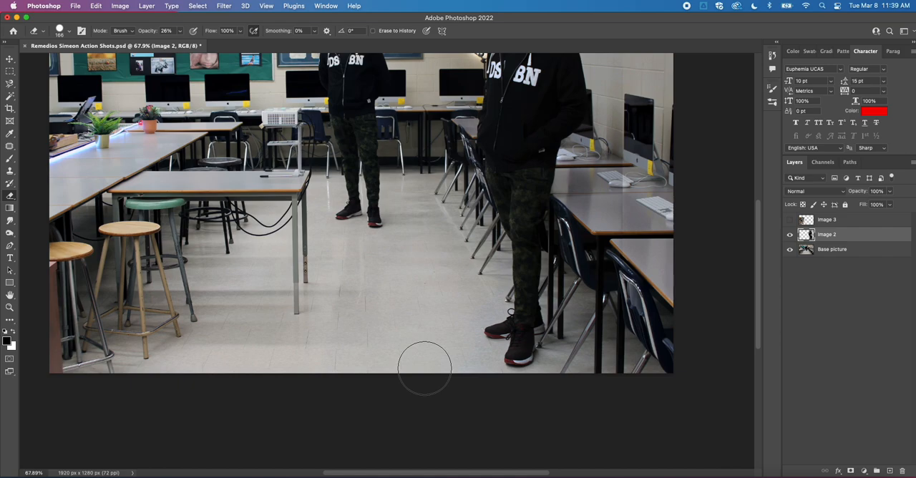
pyautogui.click(323, 5)
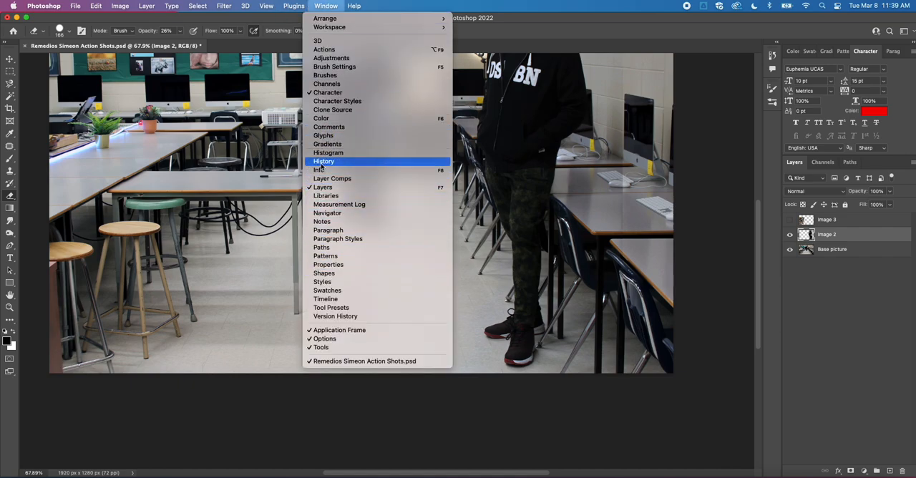
pyautogui.click(633, 347)
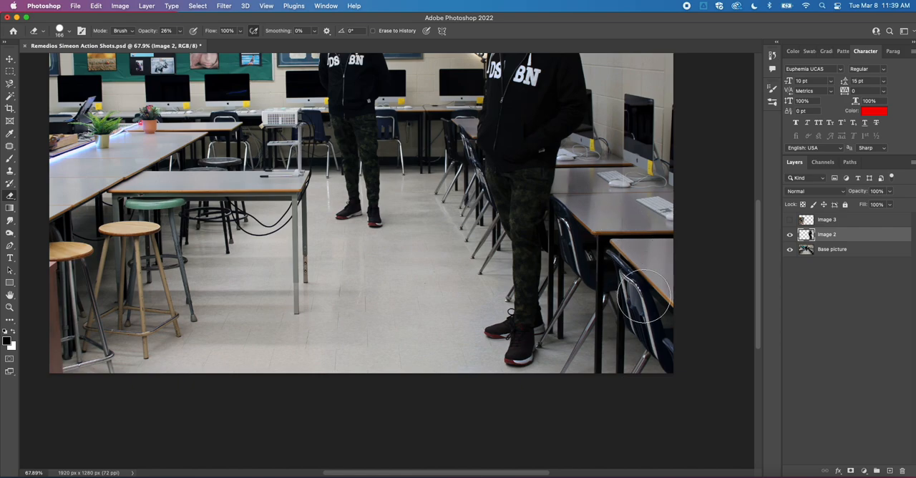
pyautogui.scroll(5, 639, 254)
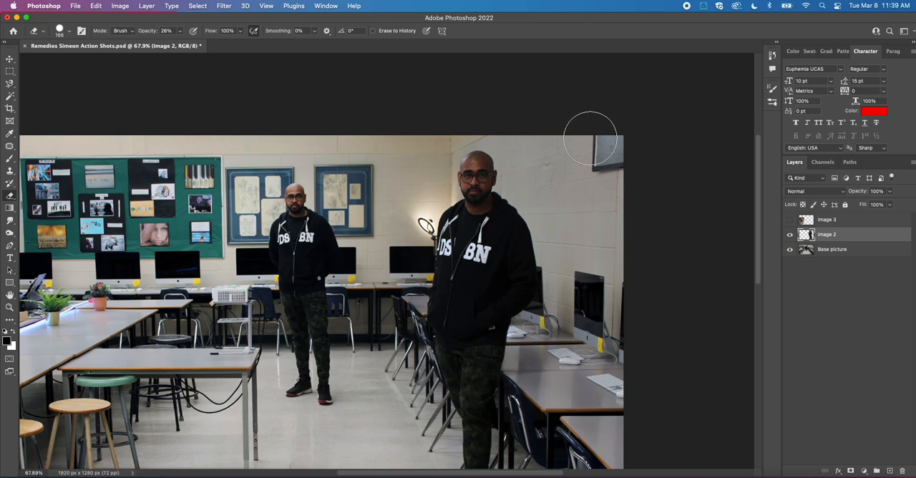
pyautogui.moveTo(563, 260); pyautogui.dragTo(621, 169)
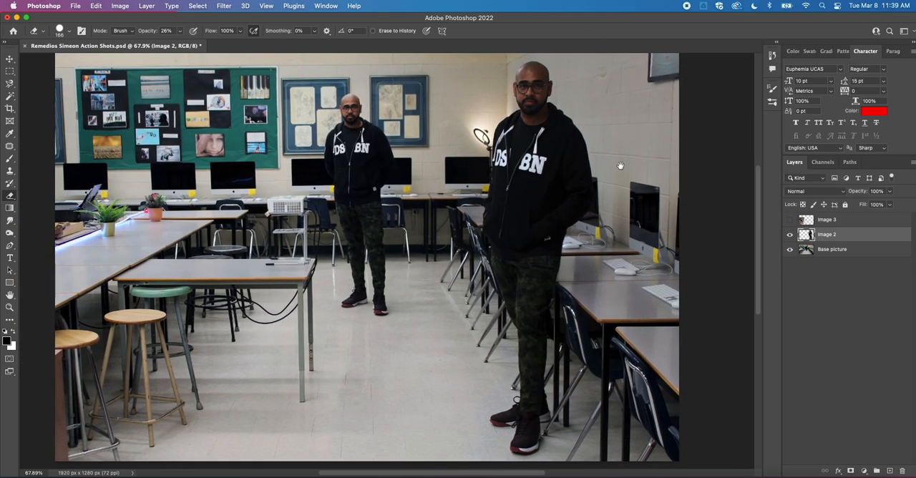
pyautogui.press('super+0')
pyautogui.press('v')
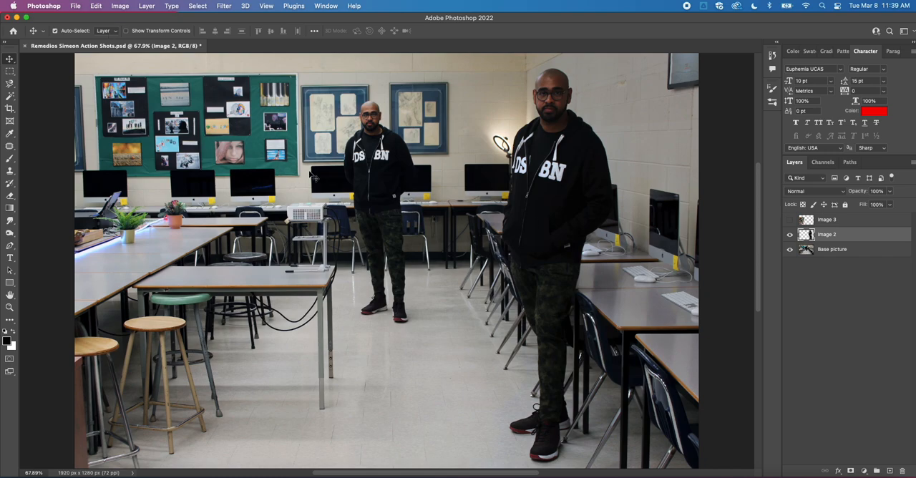
# Save the PSD and turn on the visibility of the Image 3 layer.
pyautogui.click(75, 5)
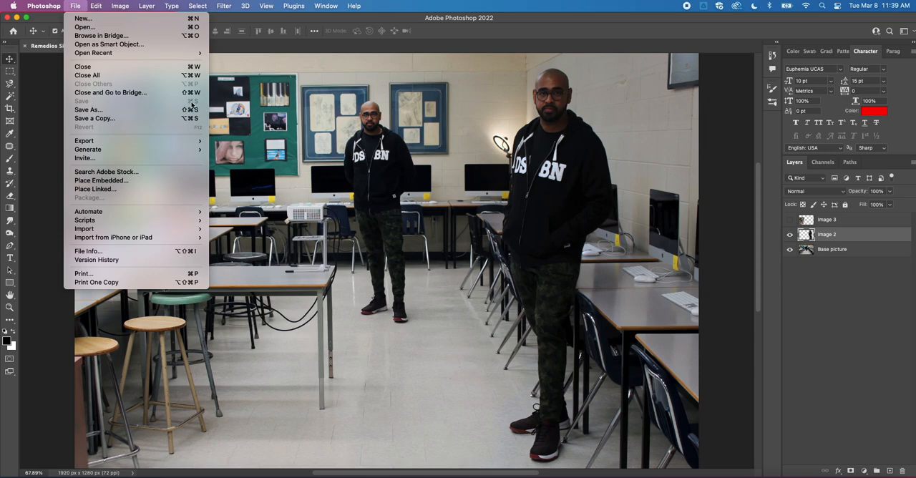
pyautogui.click(470, 197)
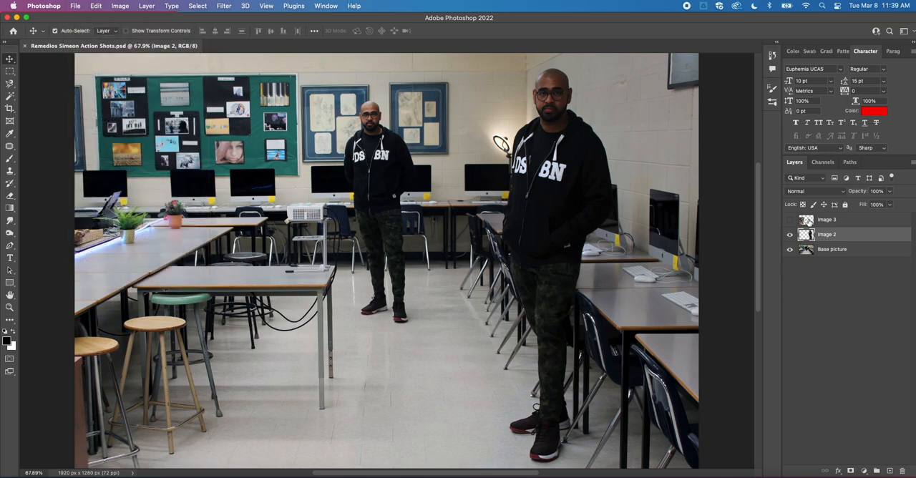
pyautogui.click(790, 219)
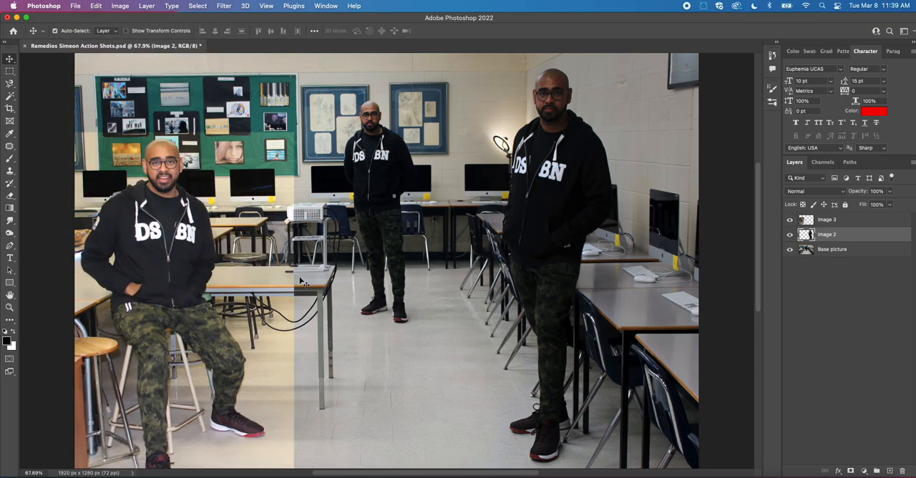
# Try Auto Tone, Auto Contrast and Auto Color with the Image 2 layer active.
pyautogui.moveTo(277, 268); pyautogui.dragTo(466, 244)
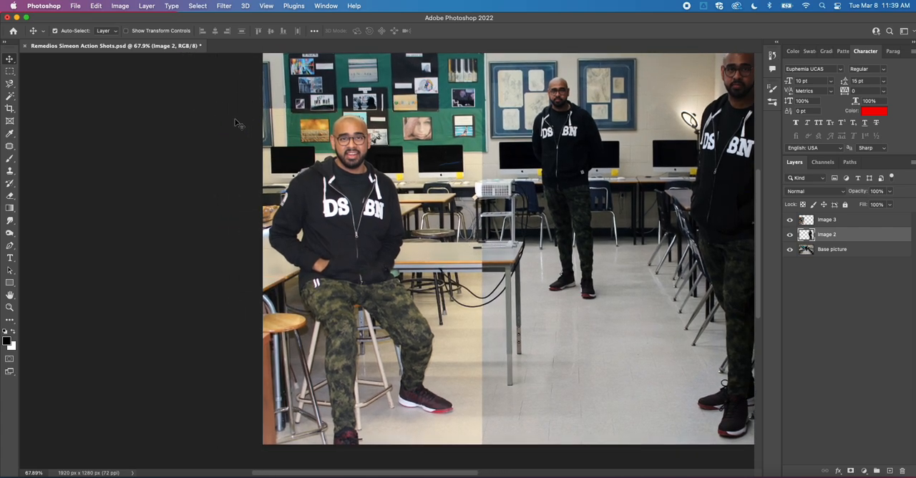
pyautogui.click(117, 3)
pyautogui.click(124, 48)
pyautogui.click(95, 6)
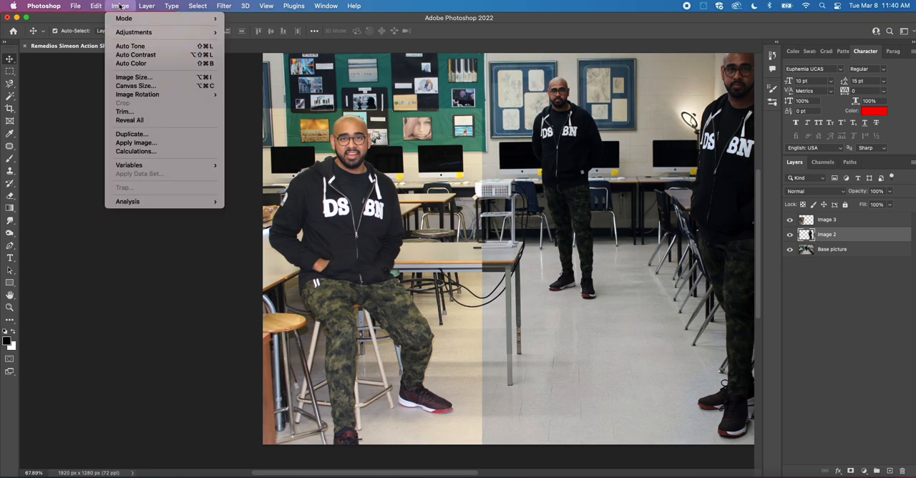
pyautogui.click(134, 55)
pyautogui.click(123, 5)
pyautogui.click(136, 63)
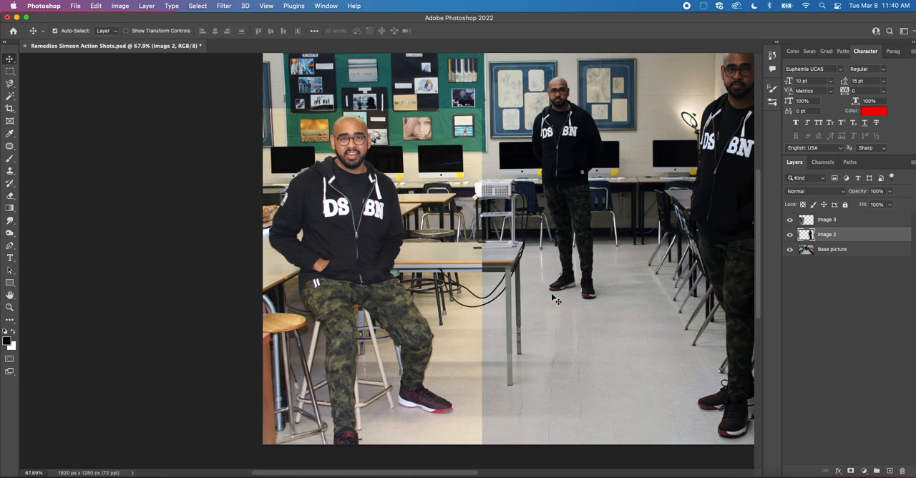
pyautogui.hscroll(5, 583, 256)
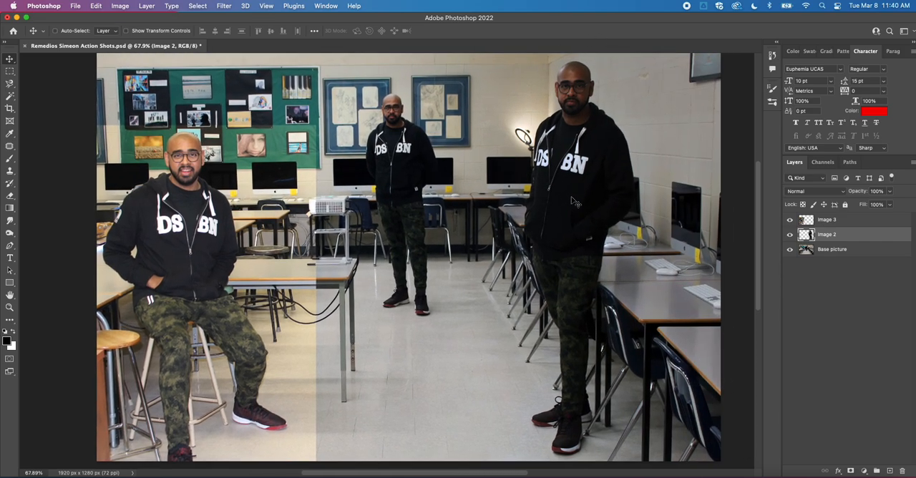
# Undo the three automatic corrections just applied to the Image 2 layer.
pyautogui.press('super+z')
pyautogui.press('super+z')
pyautogui.press('super+z')
# Apply Auto Tone, Auto Contrast and Auto Color to the Image 3 layer.
pyautogui.click(845, 223)
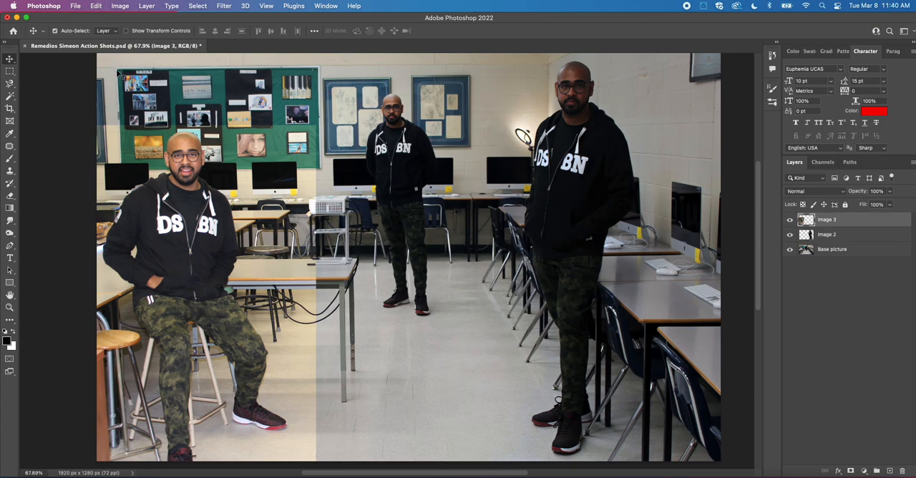
pyautogui.hscroll(-5, 118, 62)
pyautogui.click(120, 6)
pyautogui.click(133, 47)
pyautogui.click(123, 6)
pyautogui.click(132, 54)
pyautogui.click(125, 7)
pyautogui.click(131, 63)
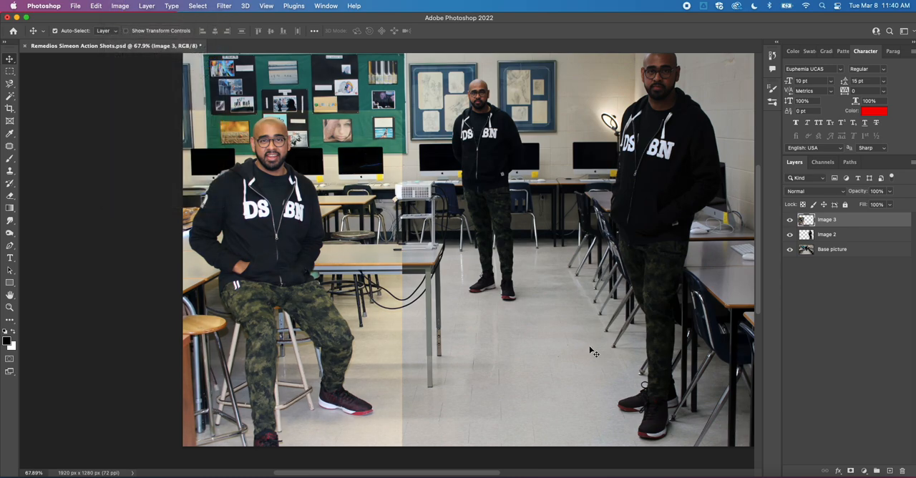